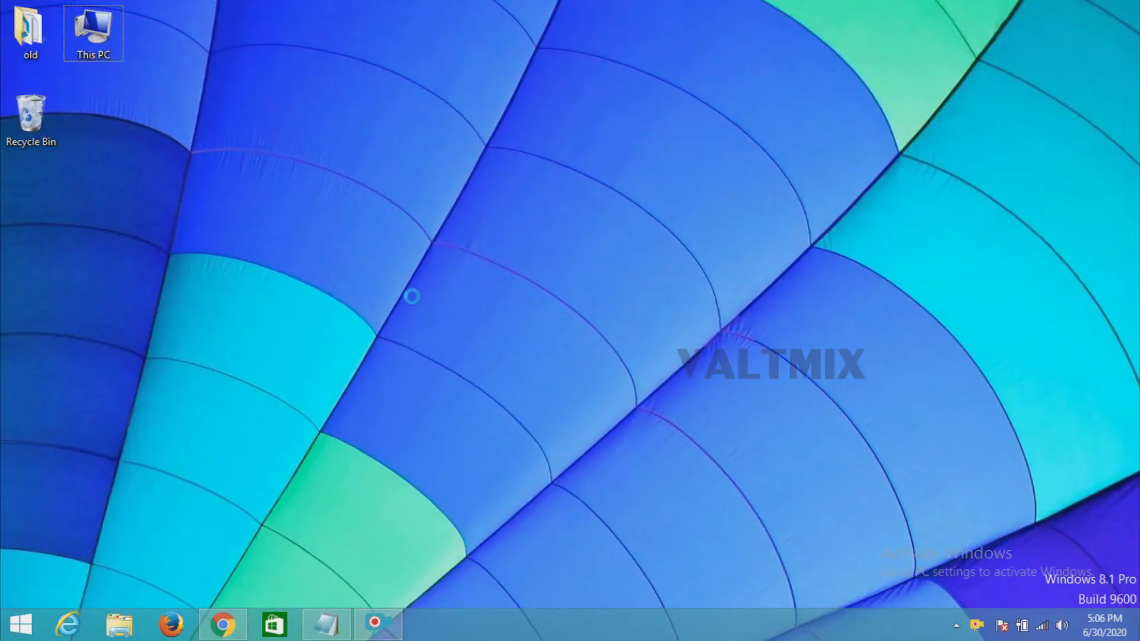
Refresh the desktop twice from its right-click menu.
right_click(400, 296)
left_click(464, 346)
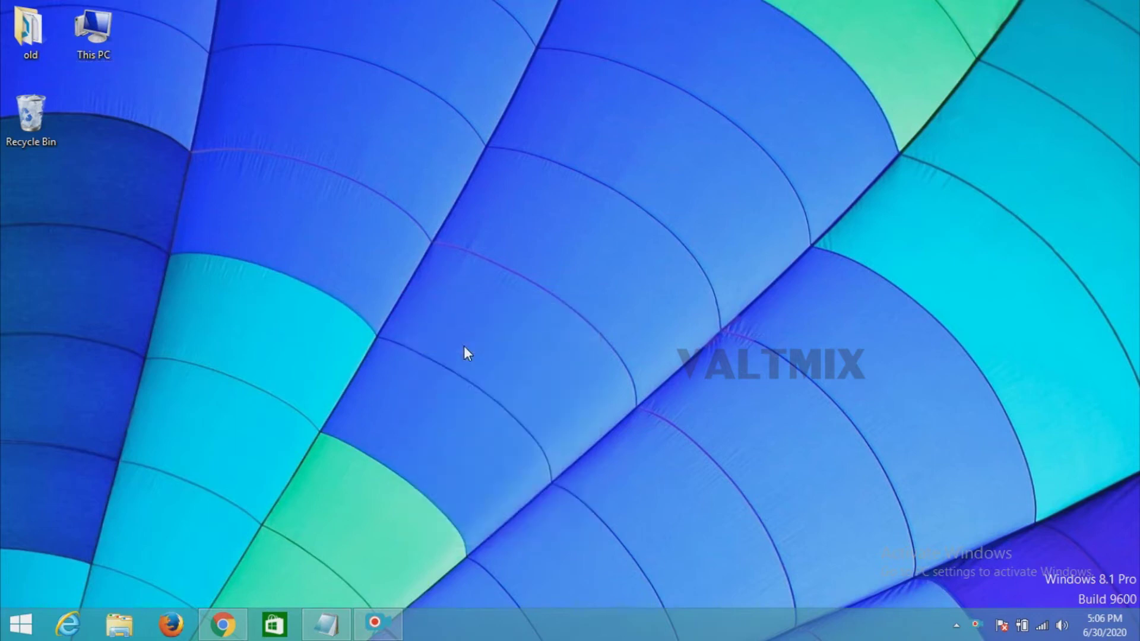
right_click(464, 353)
left_click(500, 394)
View This PC's system properties, then close them.
left_click(97, 33)
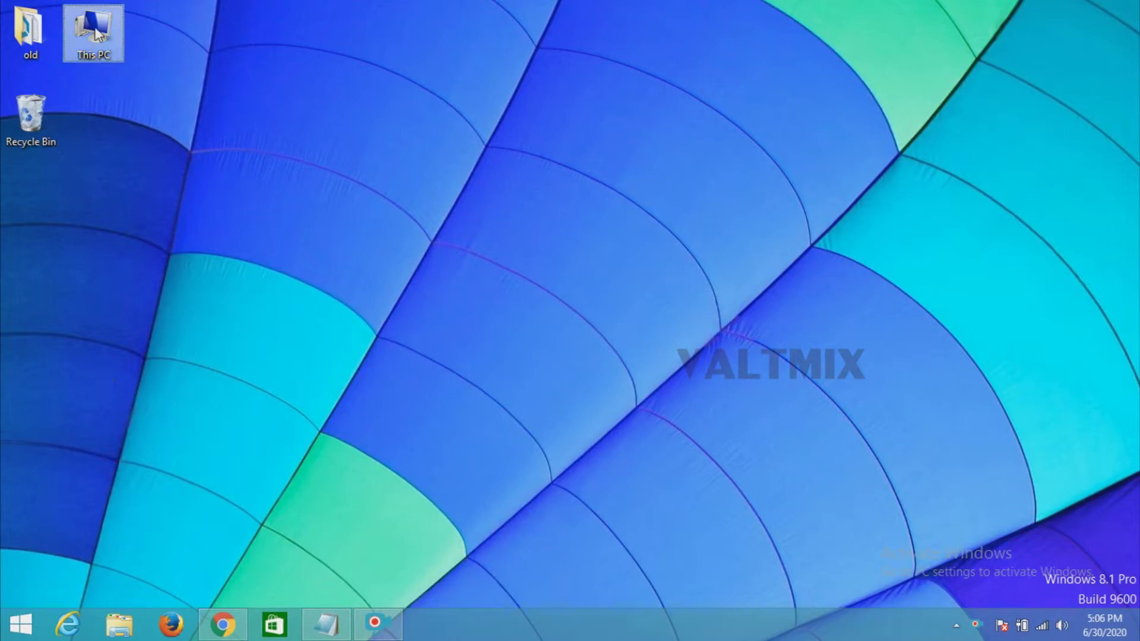
right_click(95, 28)
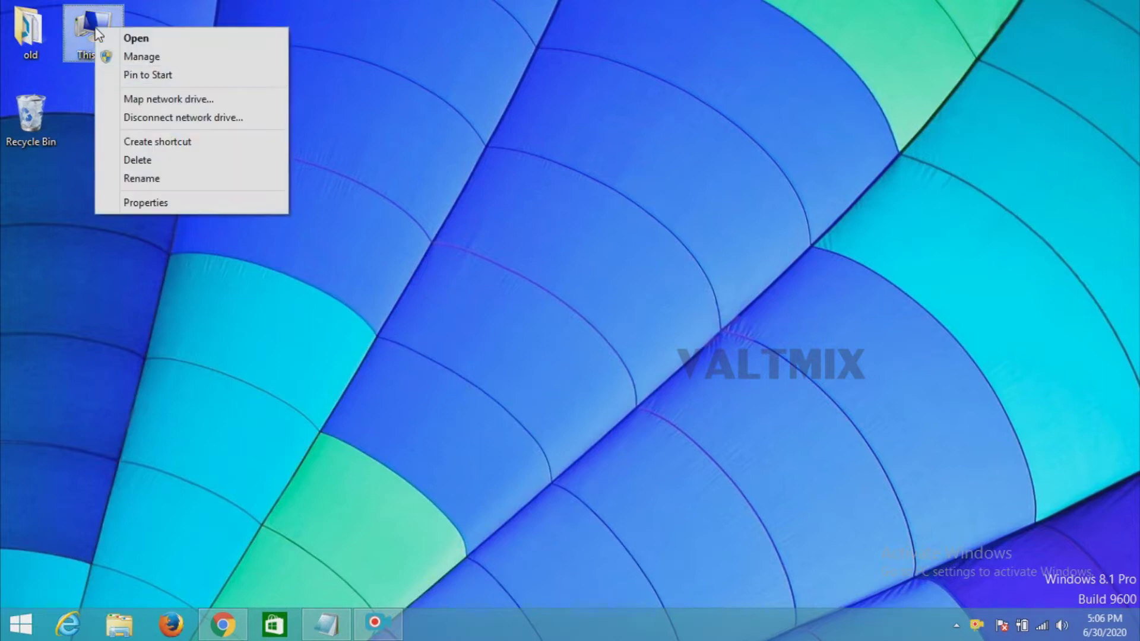
left_click(176, 205)
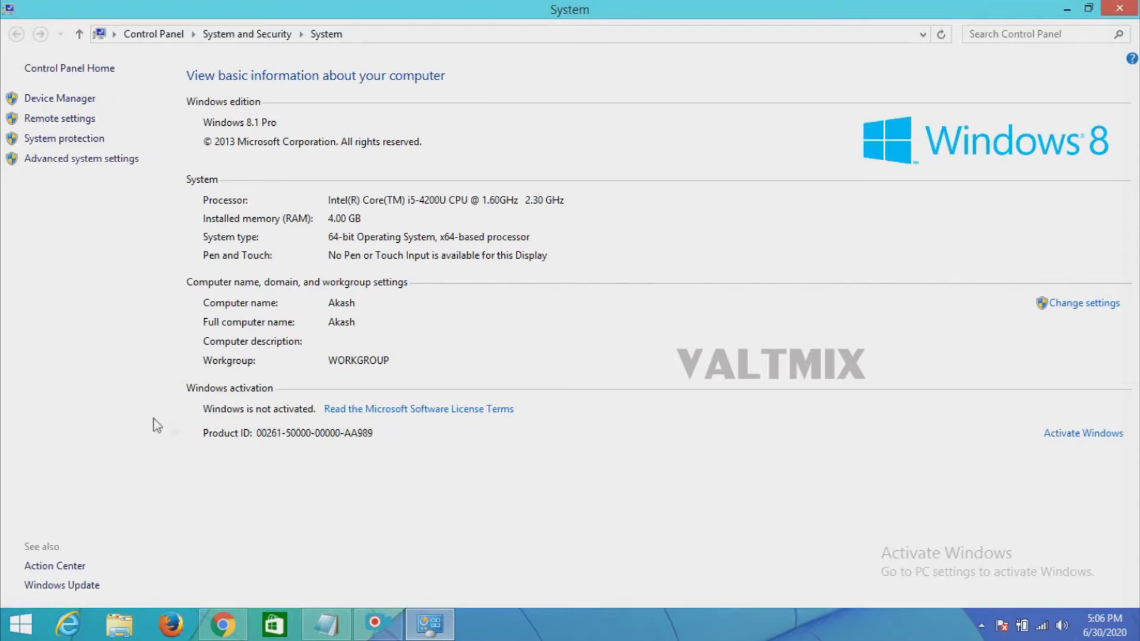
left_click(1133, 11)
Refresh the desktop, then open and close the This PC window.
right_click(541, 190)
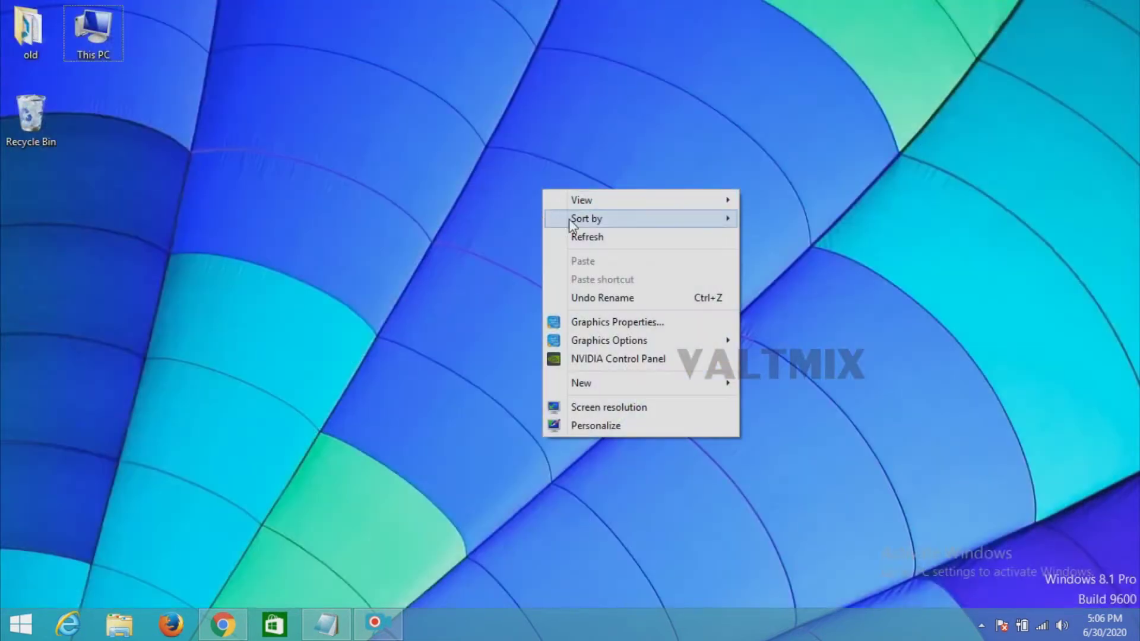
left_click(584, 237)
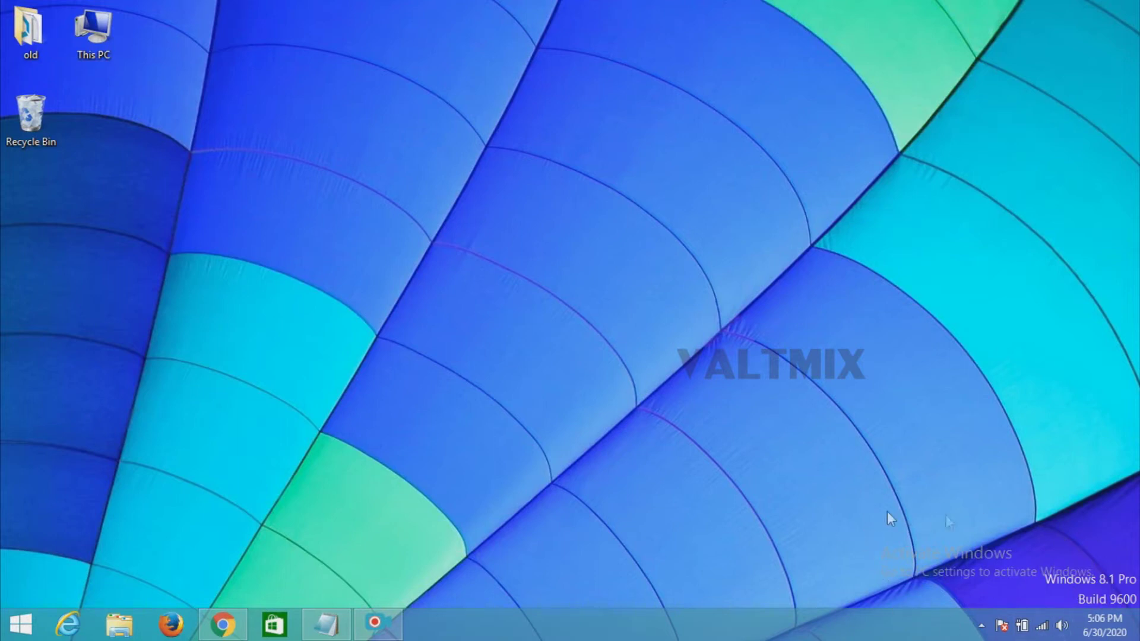
double_click(92, 31)
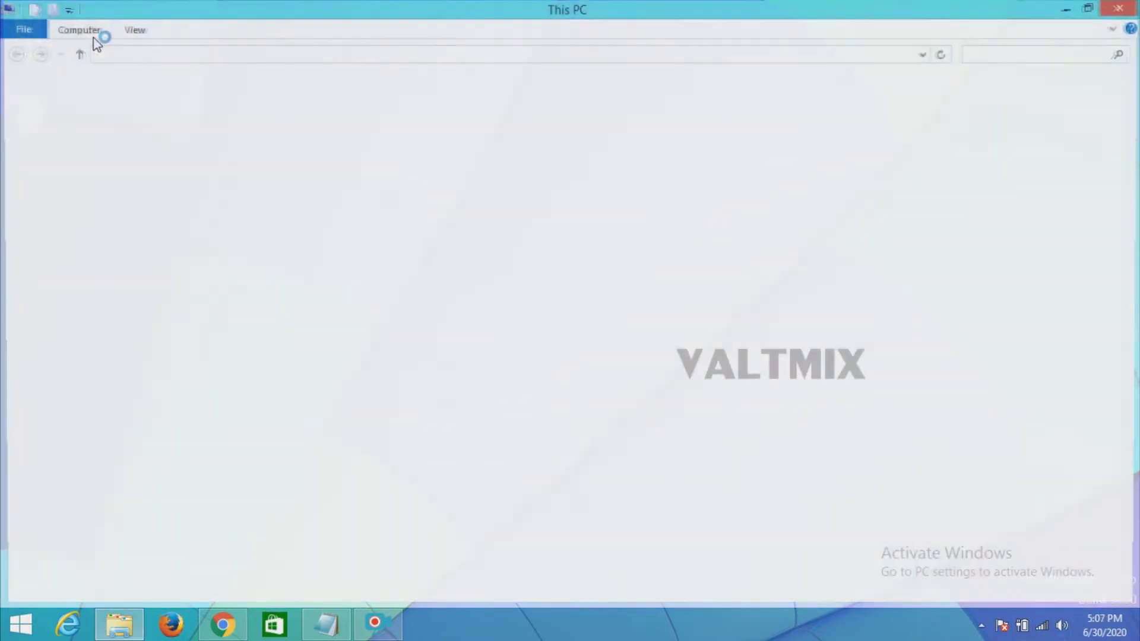
double_click(695, 8)
left_click(1056, 14)
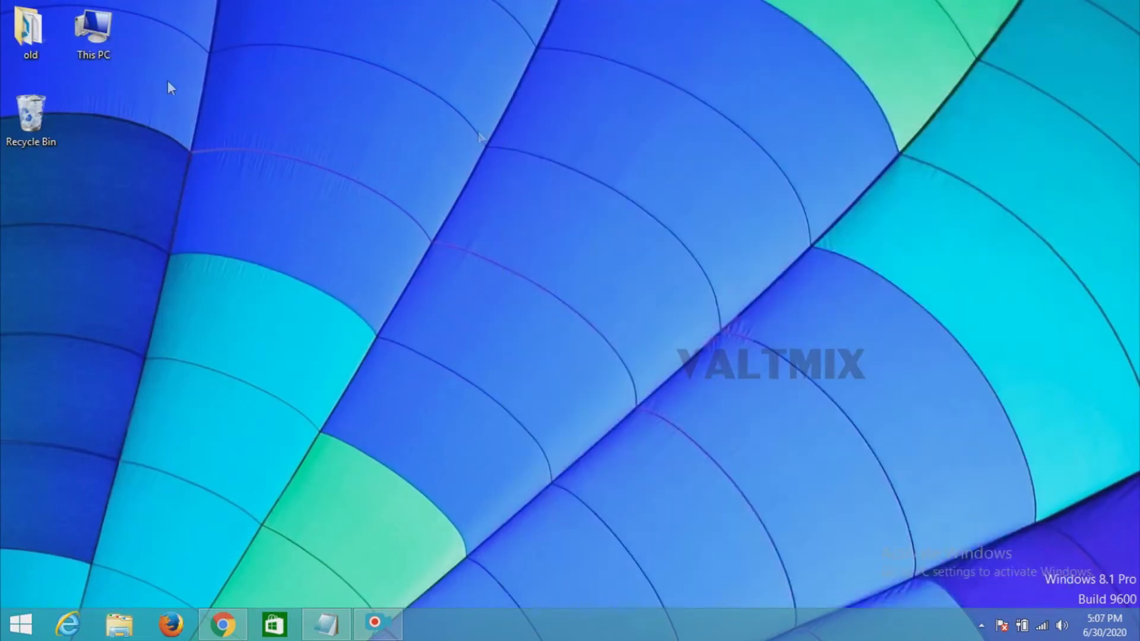
Start Windows activation from This PC's system properties, then close the window.
right_click(103, 31)
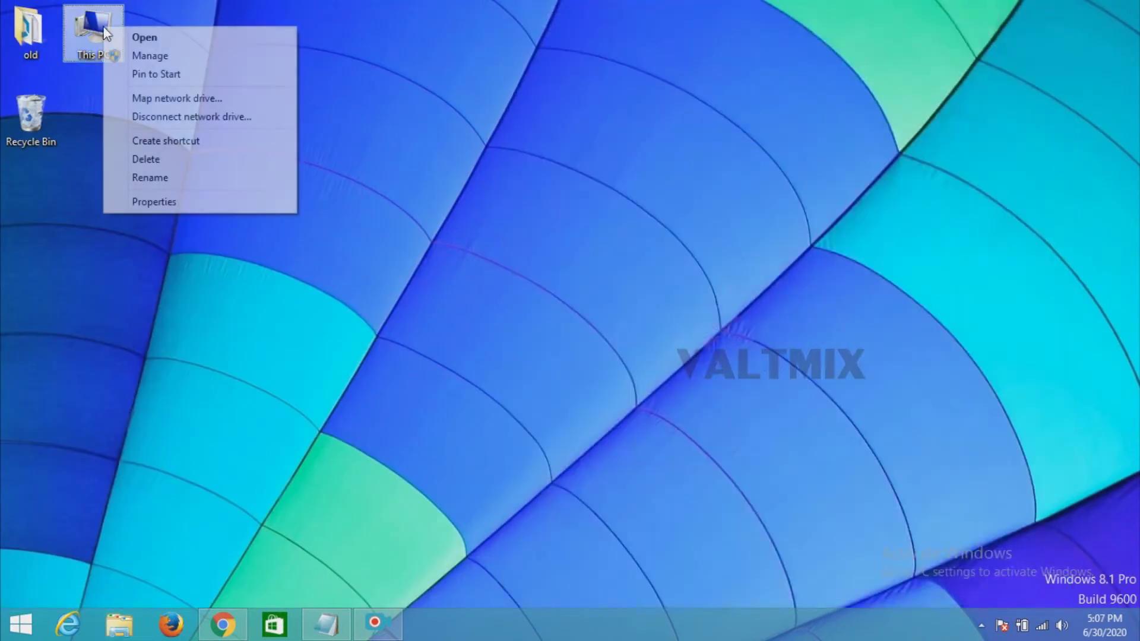
left_click(141, 201)
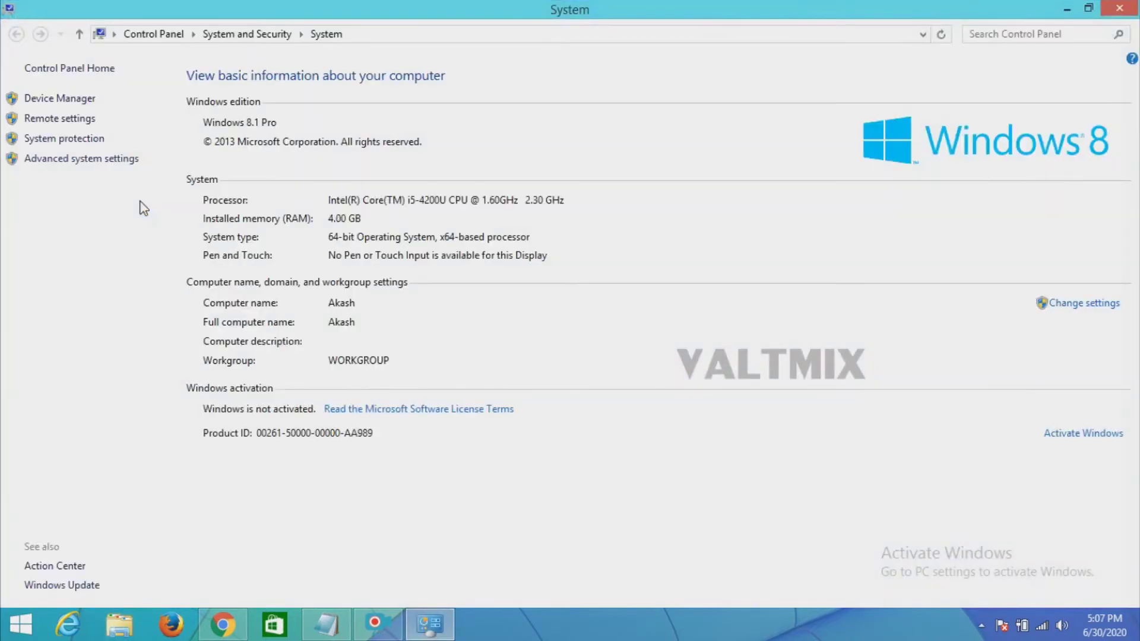
left_click(1100, 435)
left_click(1120, 8)
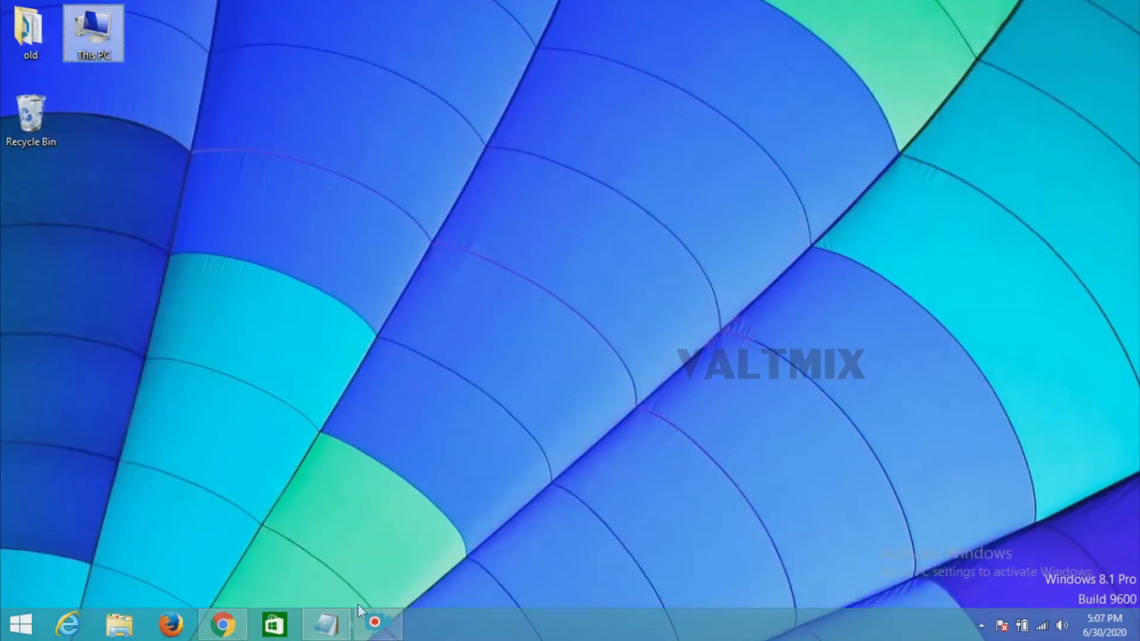
left_click(326, 623)
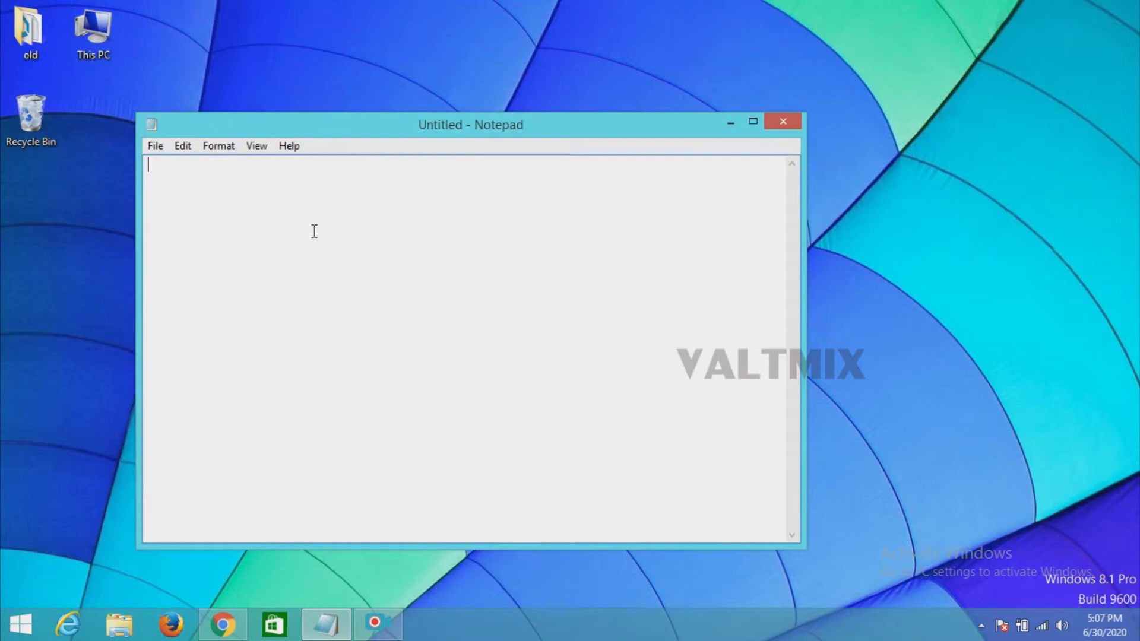
type("http://bit.ly/windows8.1txt")
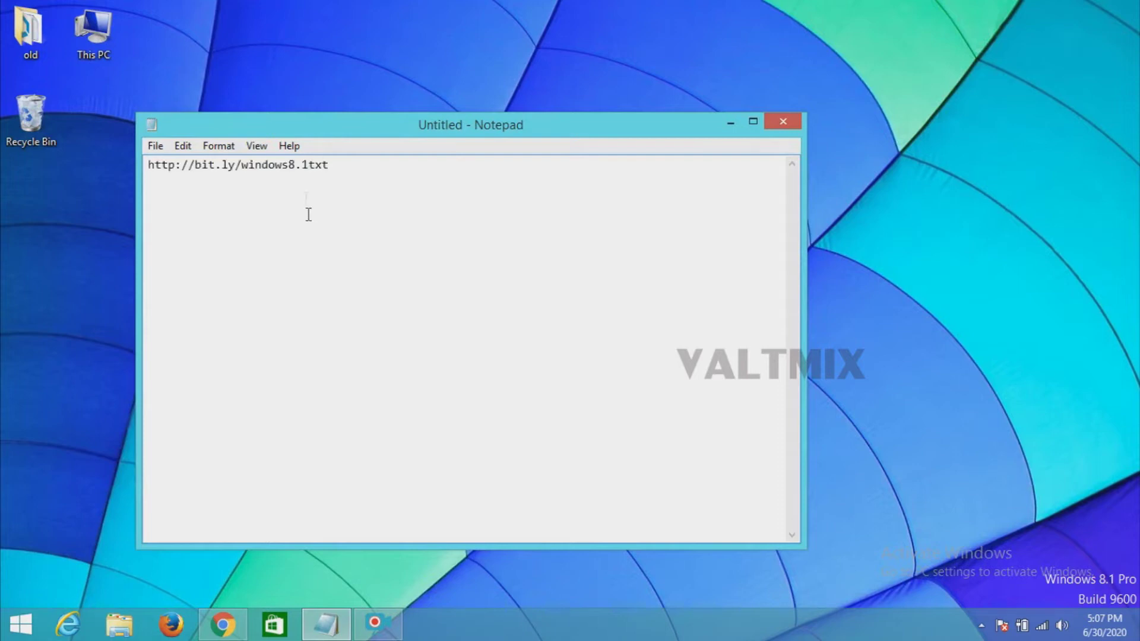
key("ctrl+a")
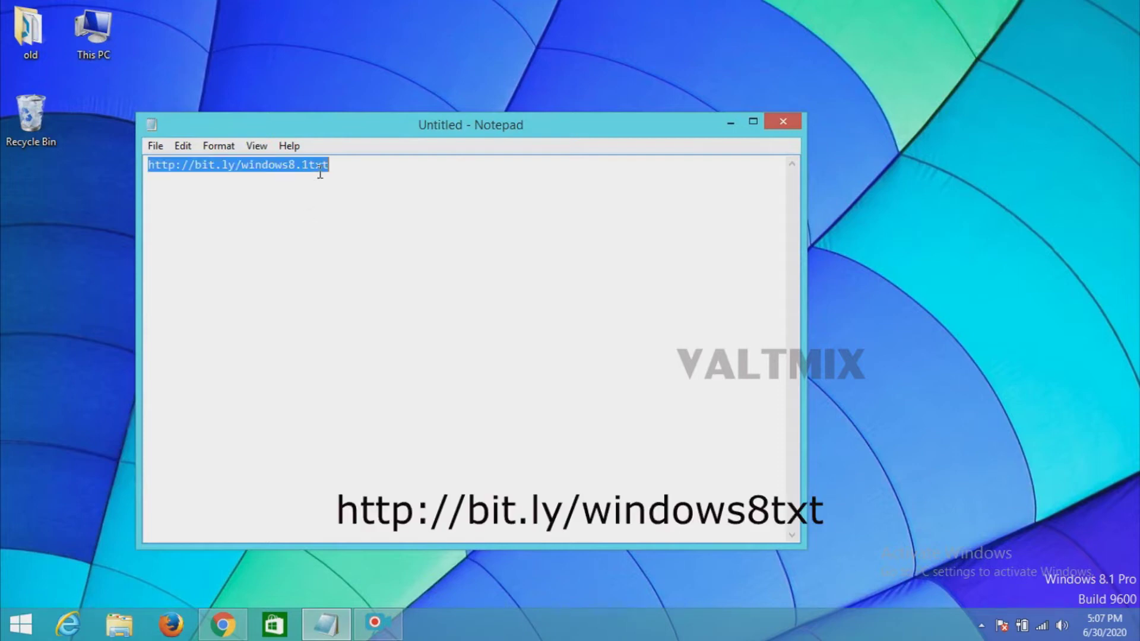
left_click(358, 170)
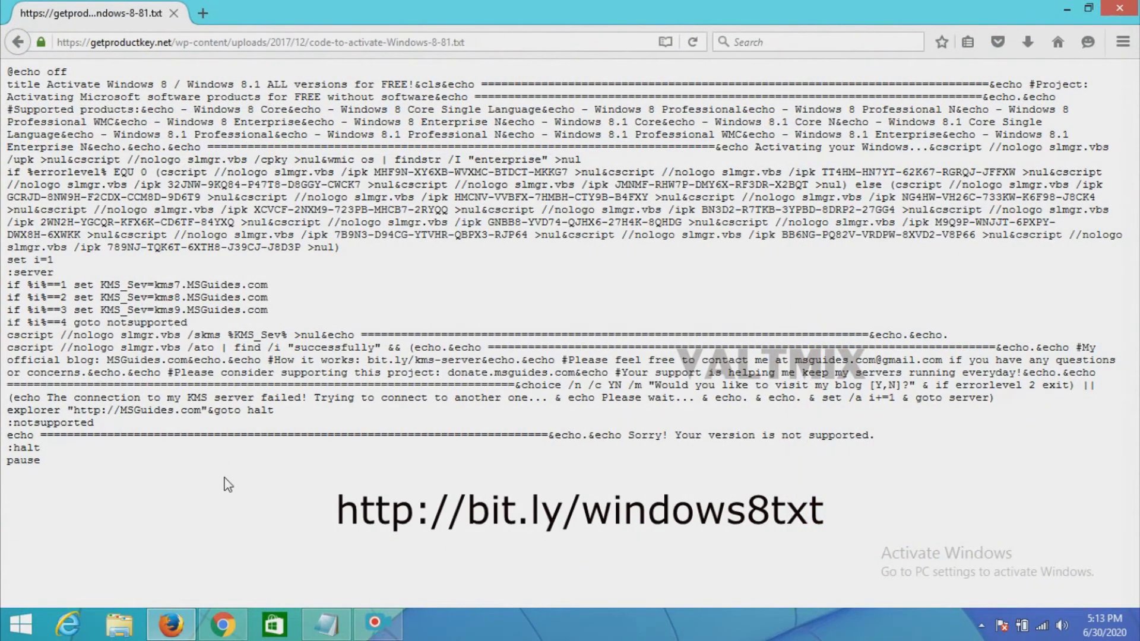
Select all the activation script text in Firefox, then minimize Firefox and close Chrome.
key("ctrl+a")
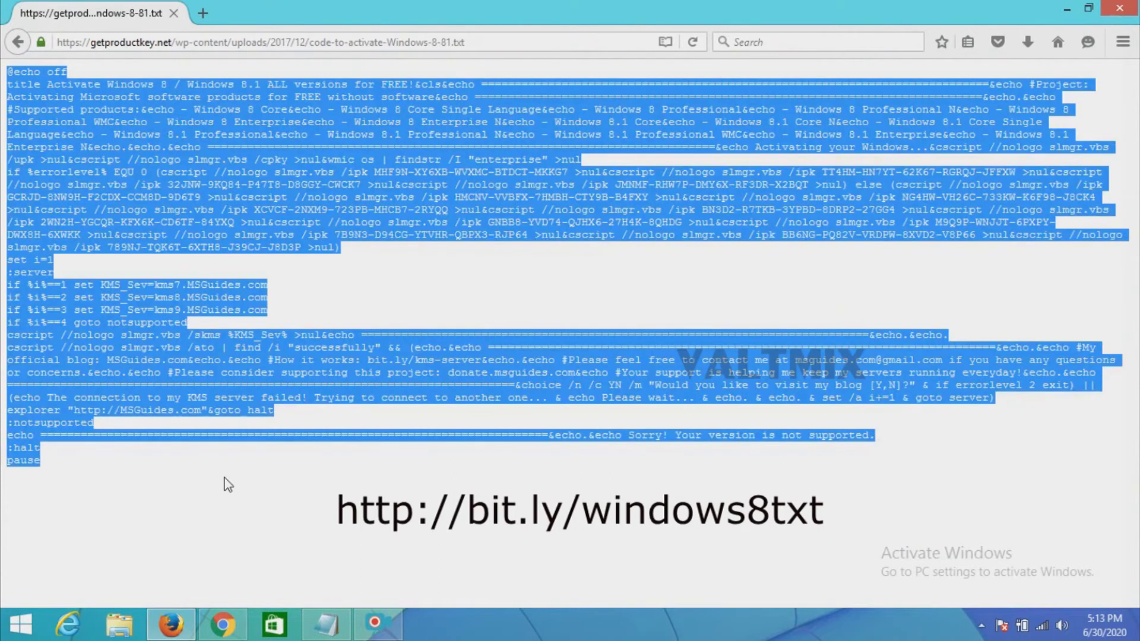
left_click(1073, 9)
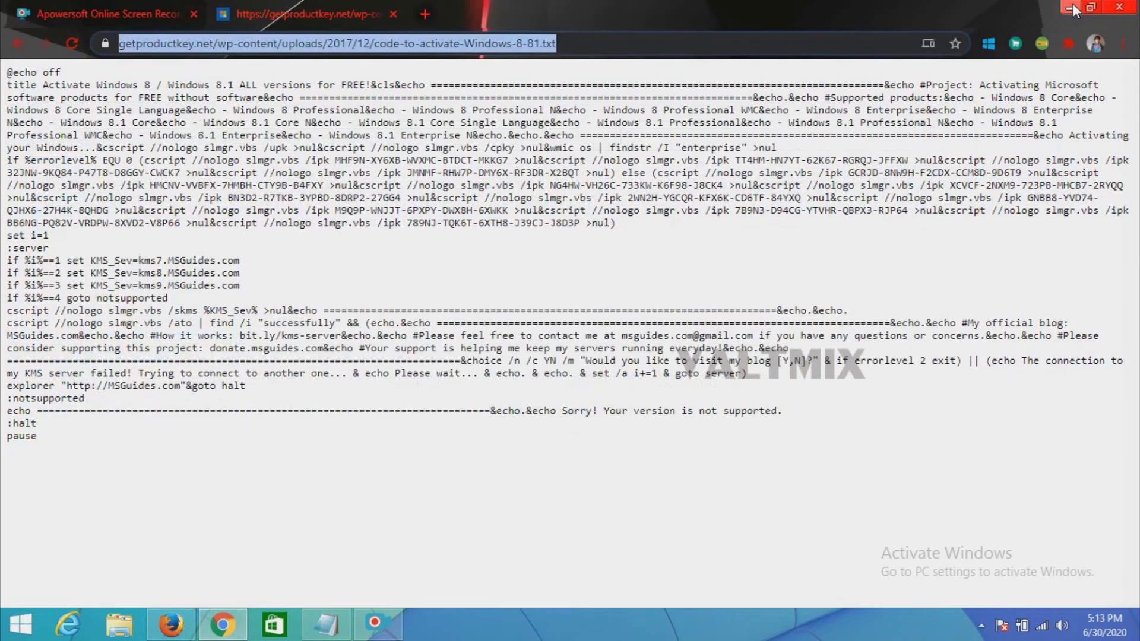
left_click(1119, 8)
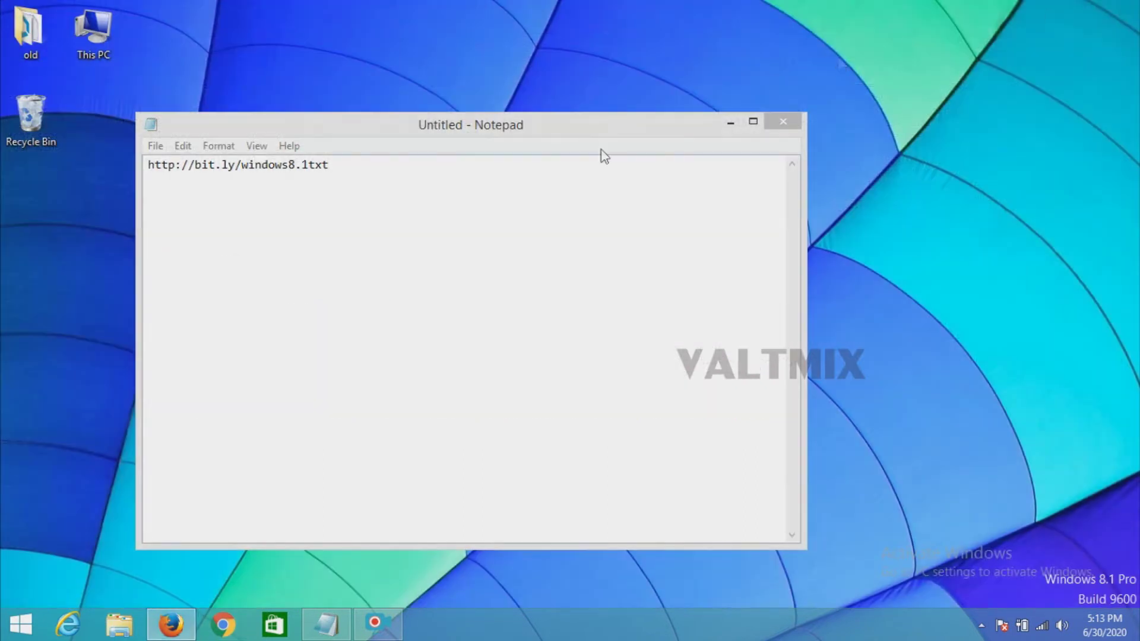
Replace the link in the note with the full activation batch script.
left_click(488, 220)
key("ctrl+a")
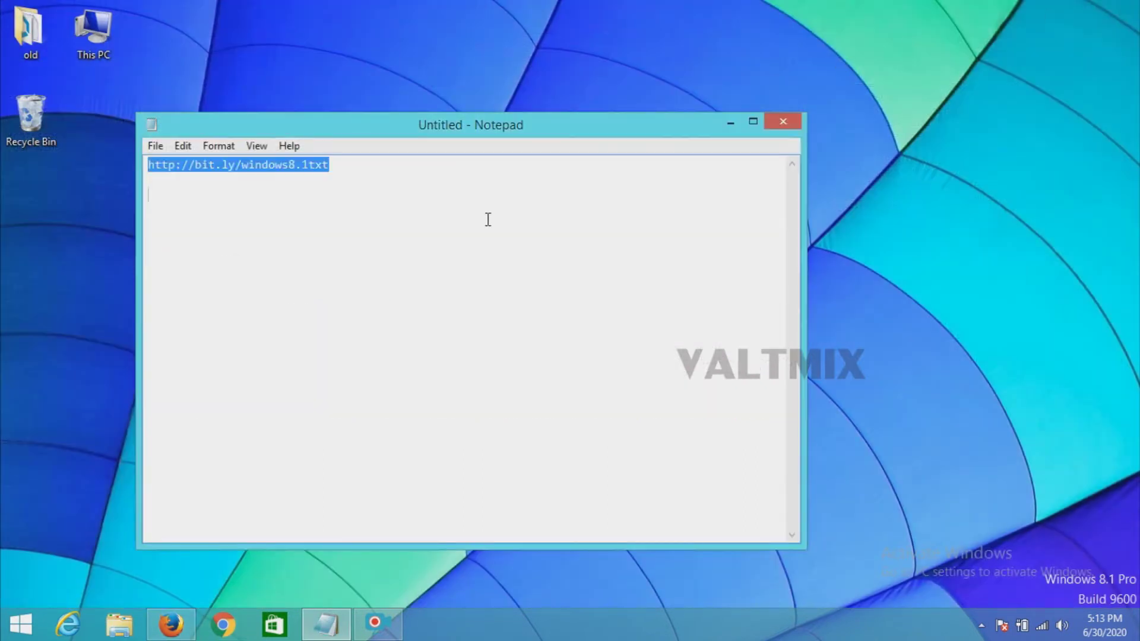
key("ctrl+v")
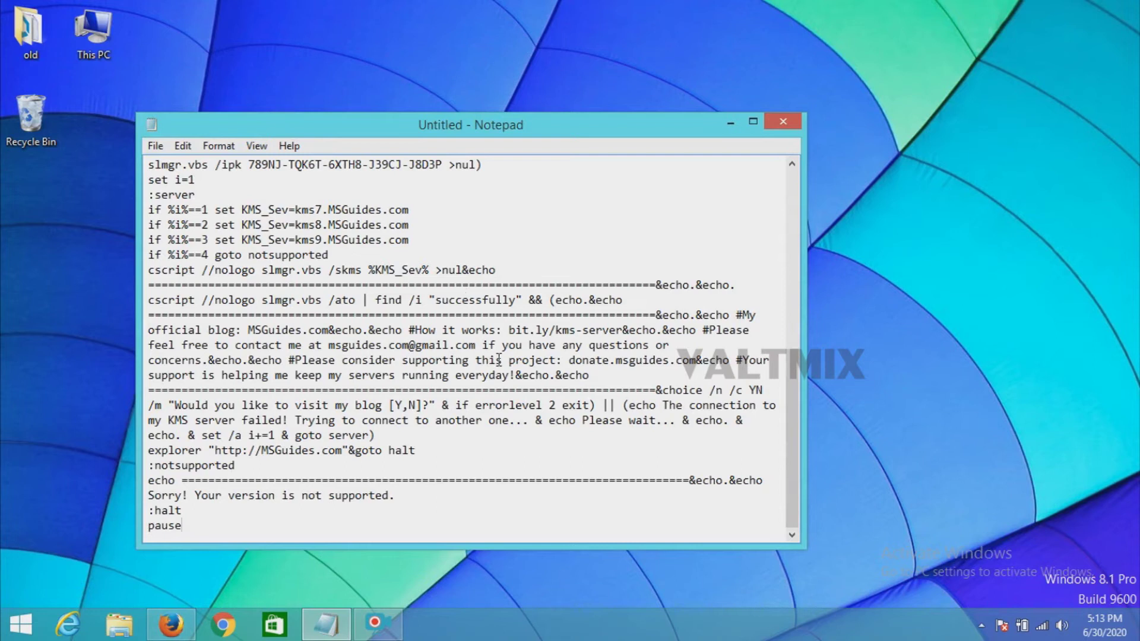
Maximize Notepad, return to the top of the script, and choose File > Save As.
left_click(752, 121)
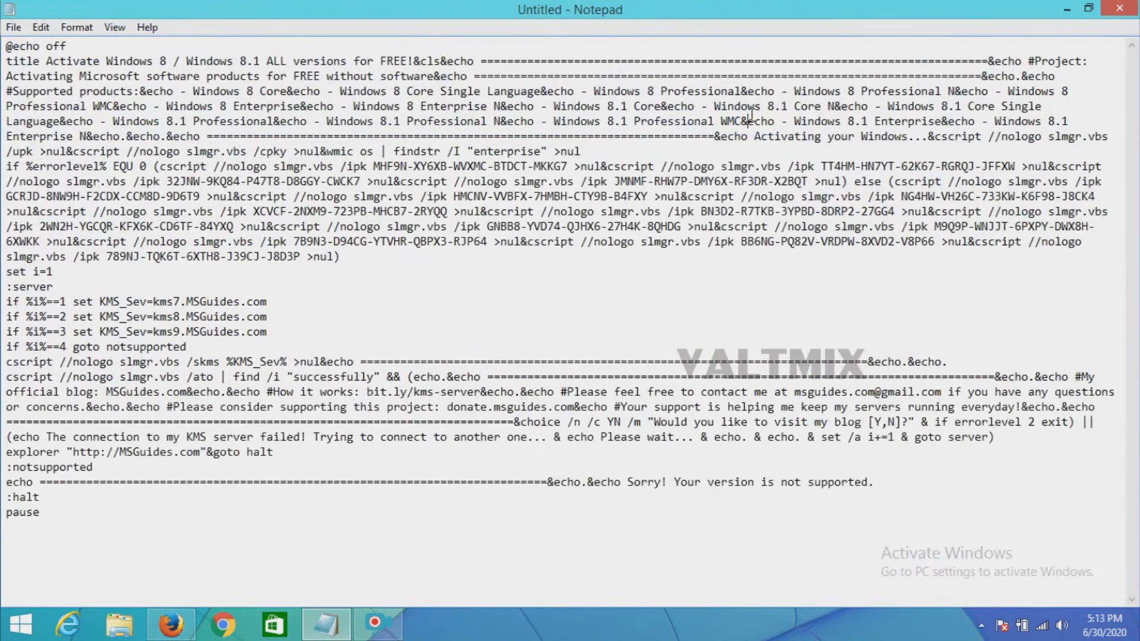
left_click(566, 306)
key("Up")
key("Up")
key("Up")
key("Up")
key("Up")
key("Up")
left_click(13, 28)
left_click(84, 101)
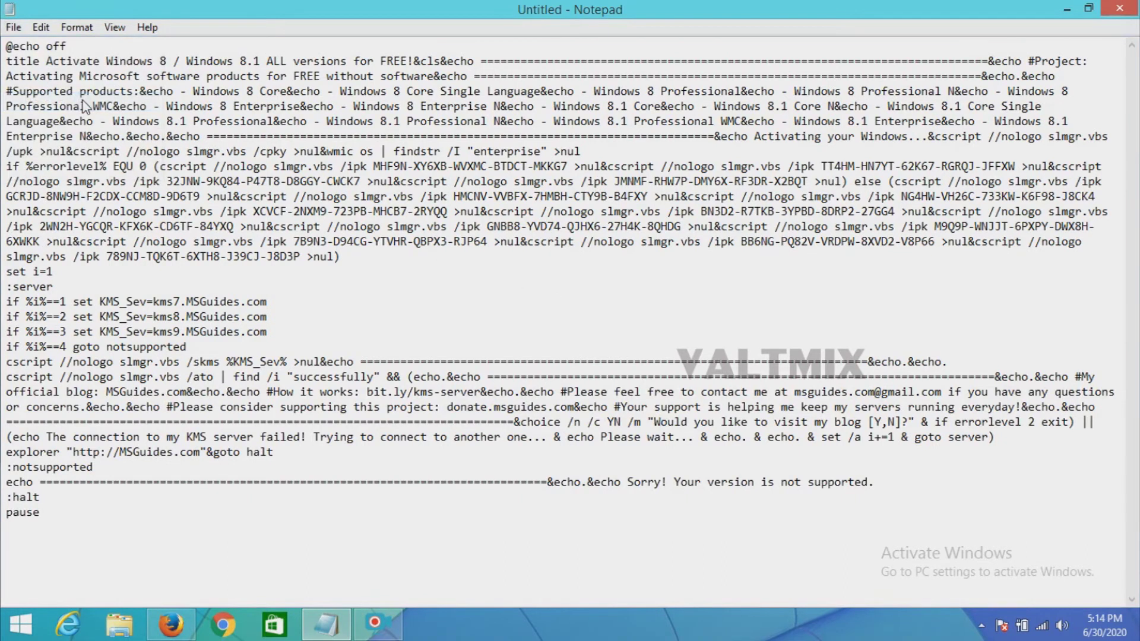
Save the script on the Desktop as activate.cmd with the All Files type.
left_click_drag(176, 56, 377, 60)
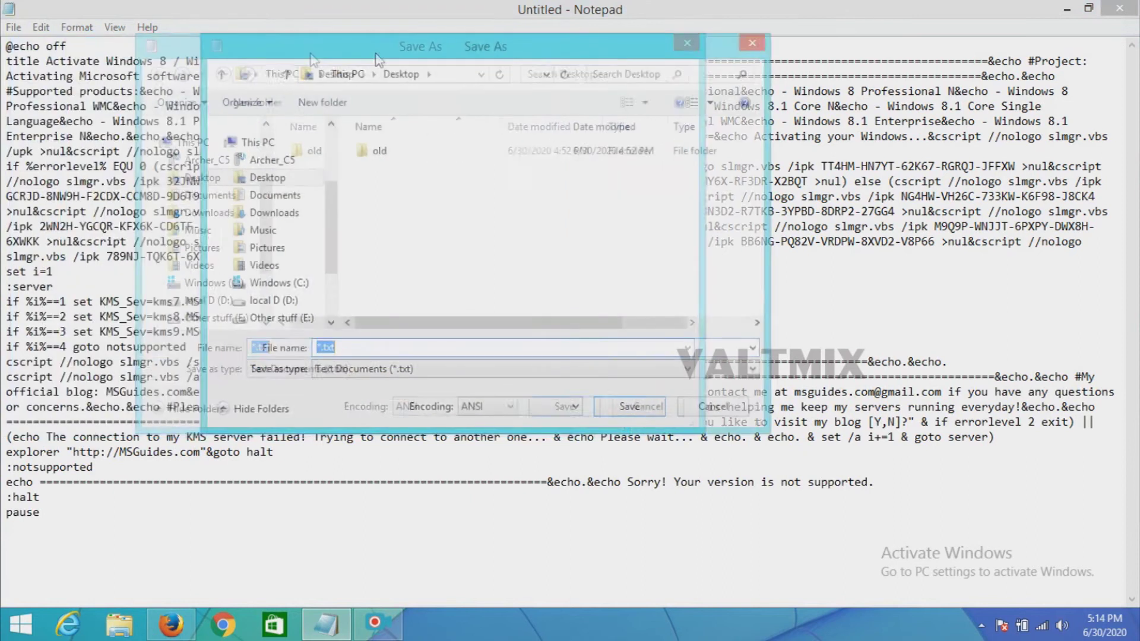
left_click(300, 177)
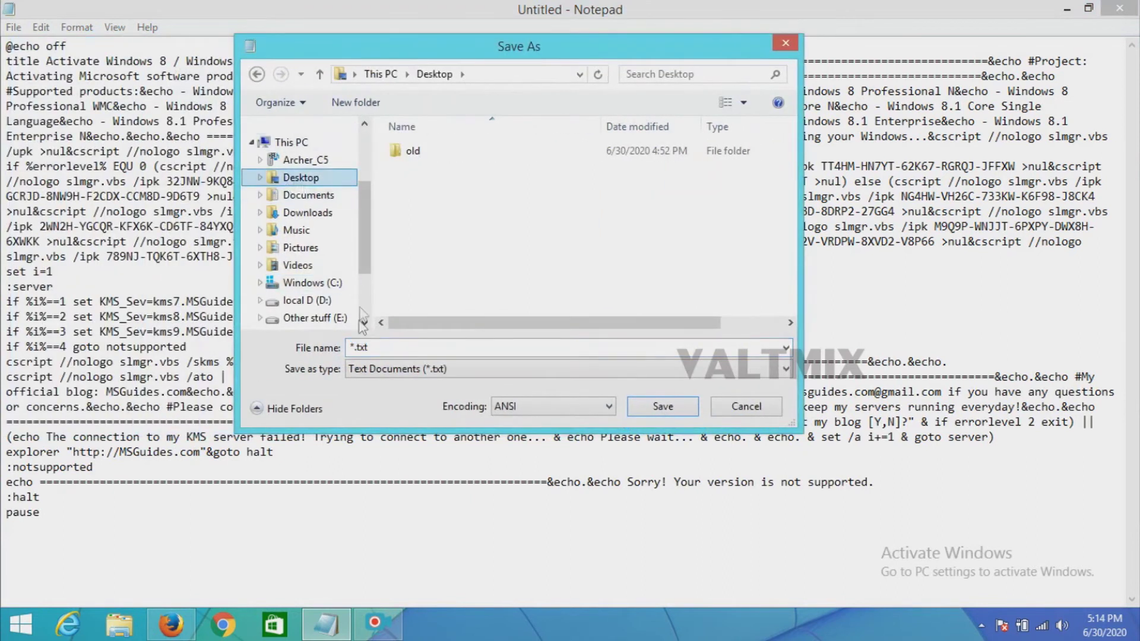
double_click(361, 347)
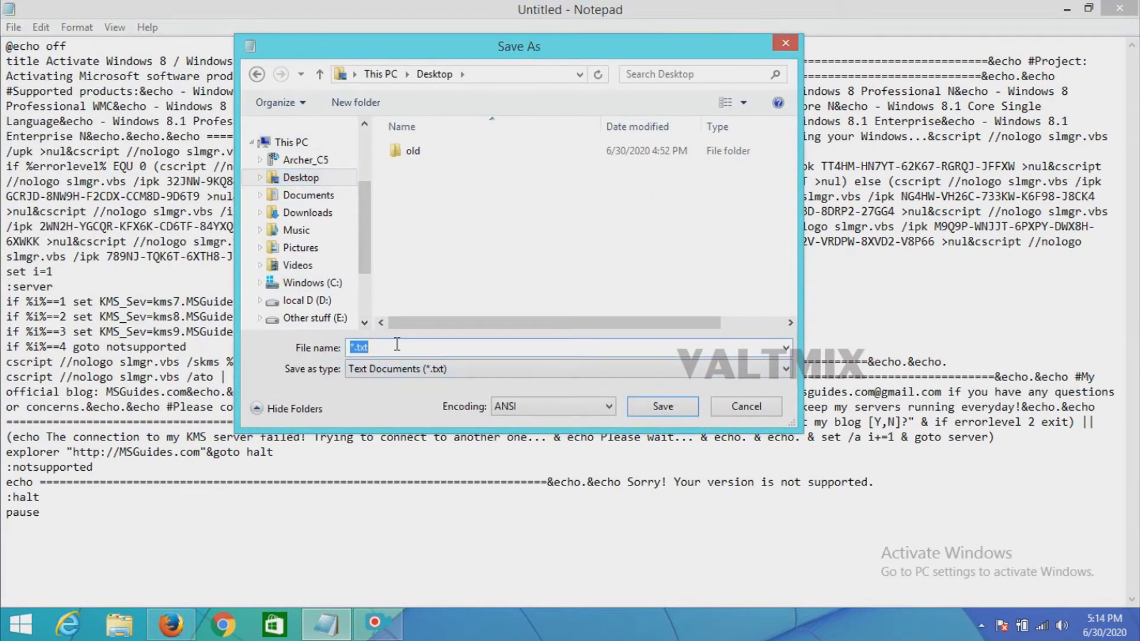
type("activate.")
type("cmd")
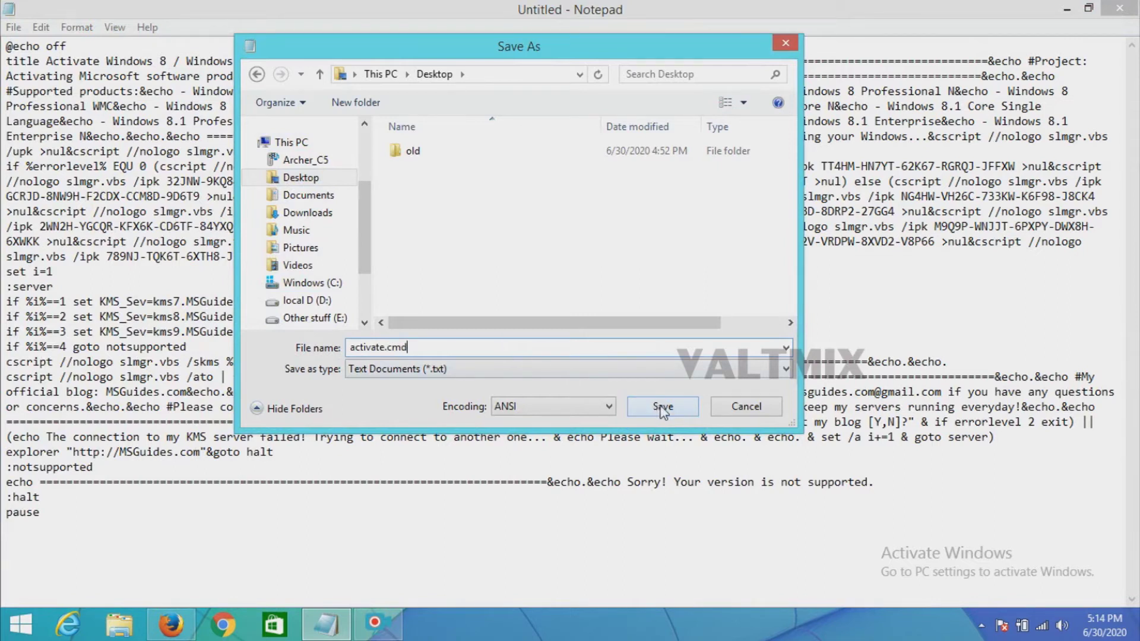
left_click(662, 369)
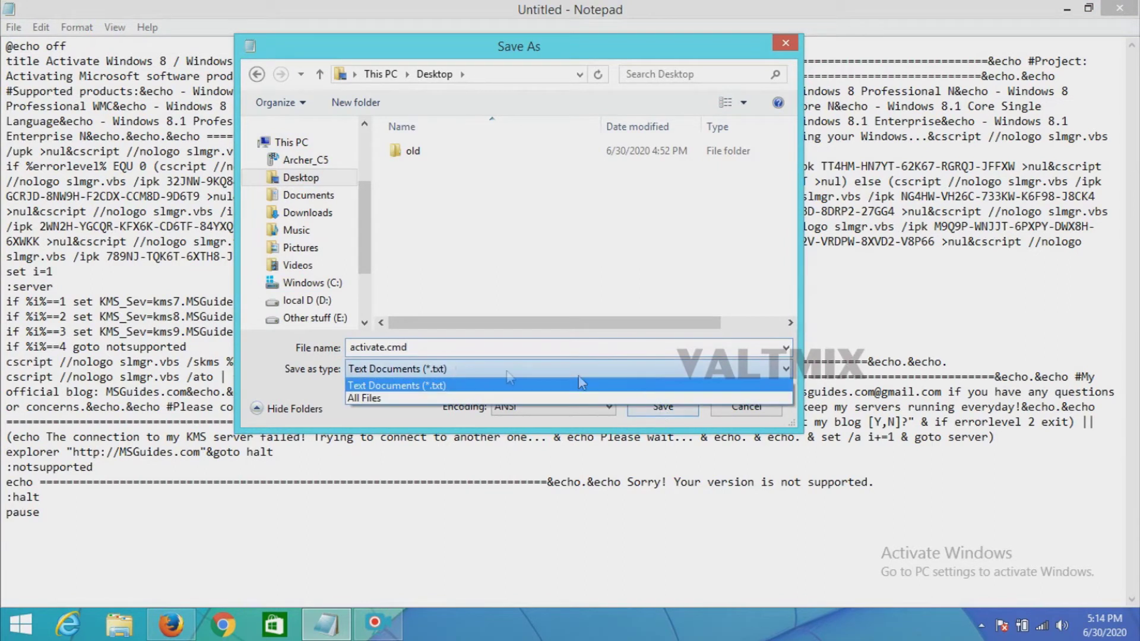
left_click(440, 397)
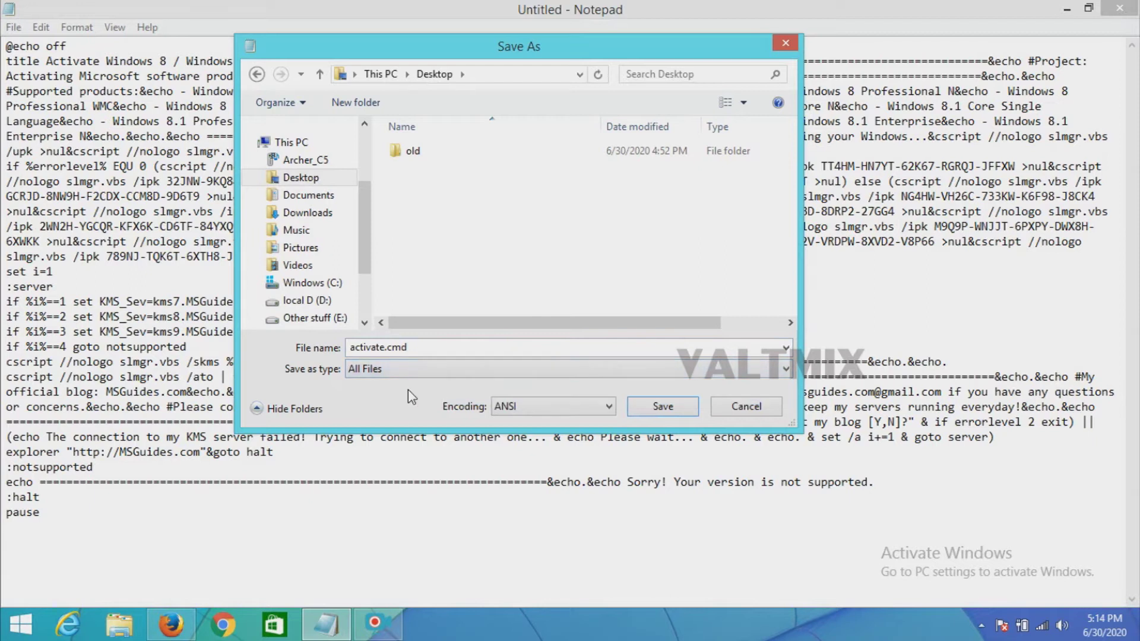
left_click(663, 408)
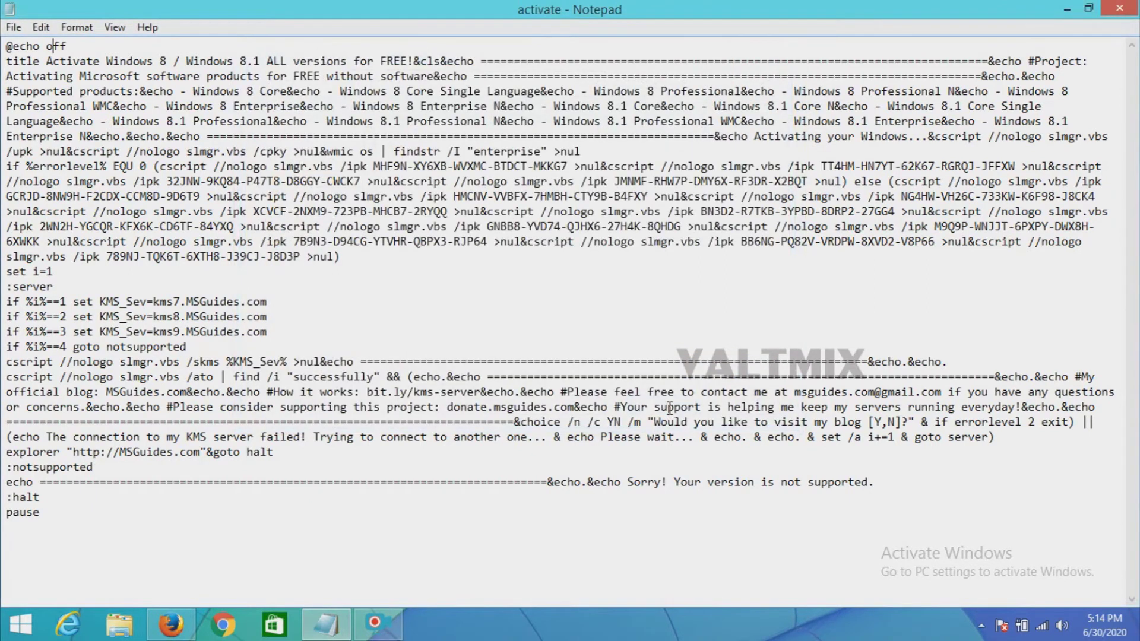
Close Notepad and refresh the desktop.
left_click(392, 305)
left_click(1118, 9)
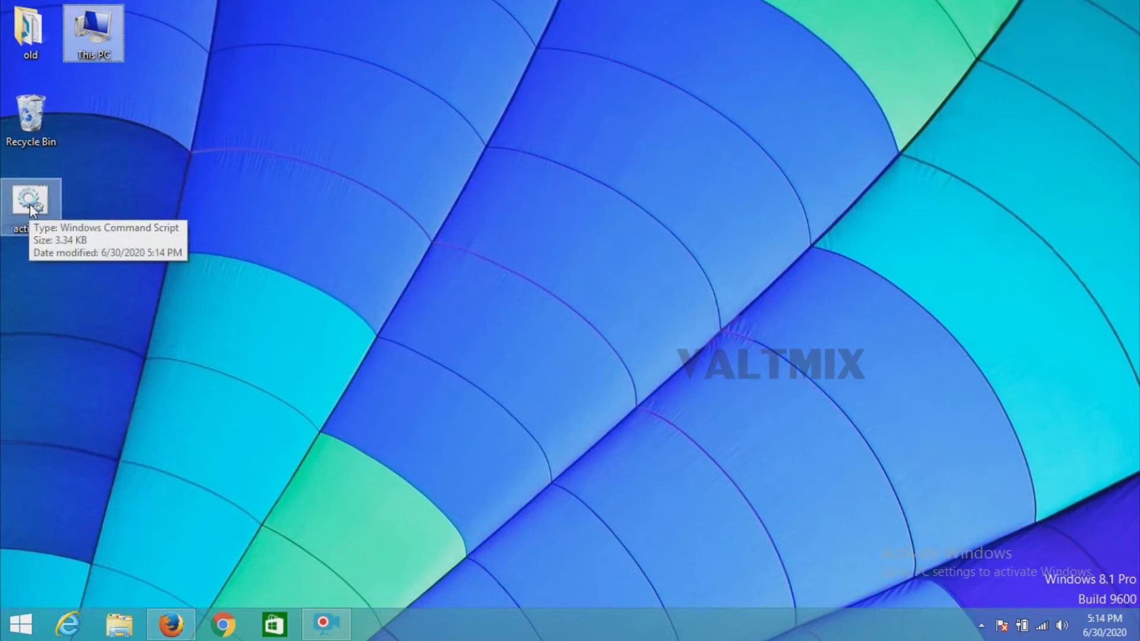
right_click(539, 169)
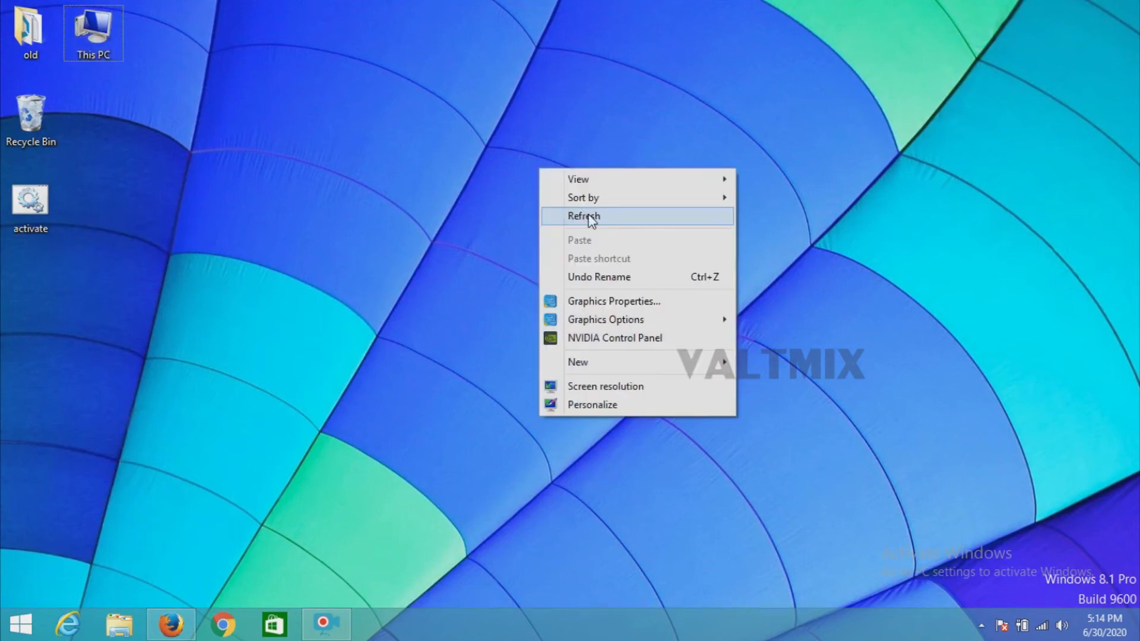
left_click(589, 214)
Refresh the desktop again and bring up the context menu for activate.cmd.
right_click(589, 215)
left_click(607, 260)
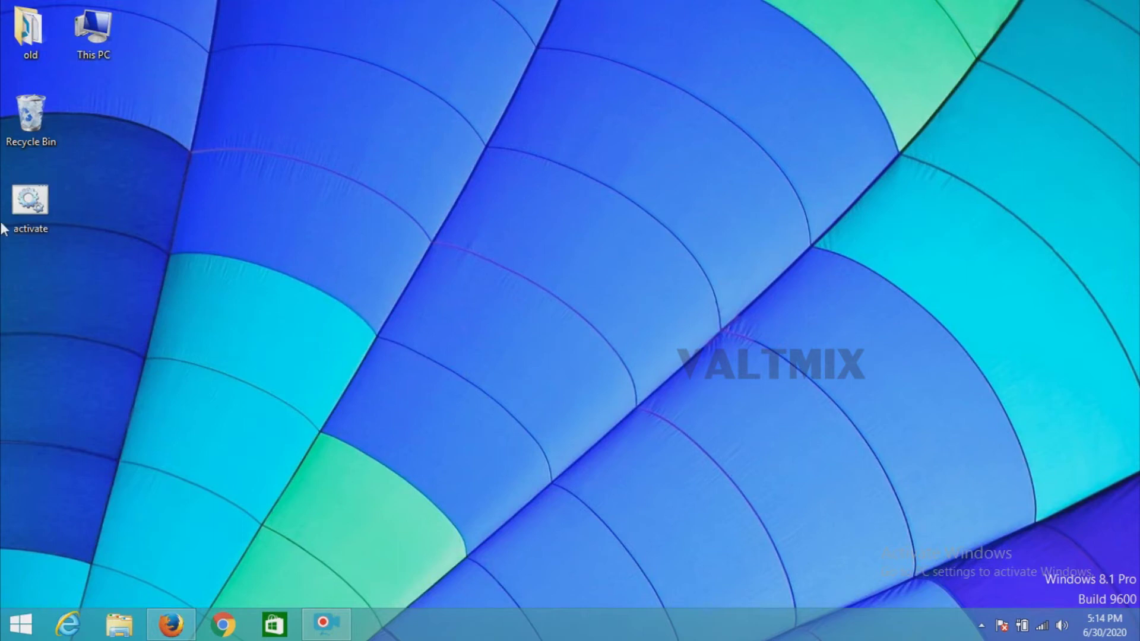
right_click(26, 215)
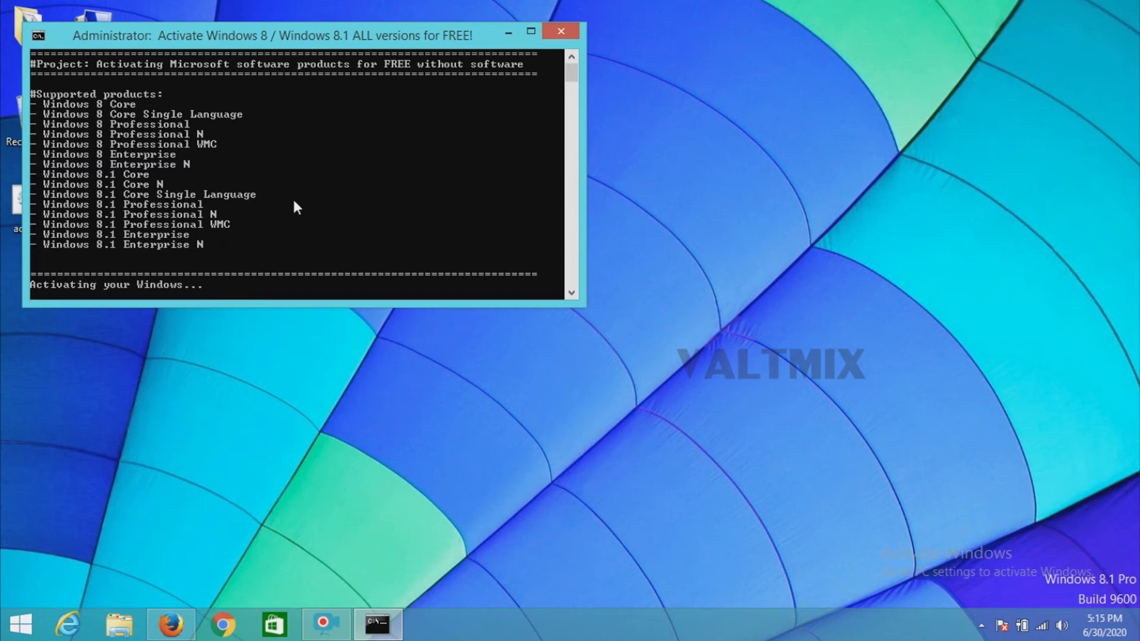
Maximize the console and wait for 'Product activated successfully.'.
left_click(531, 30)
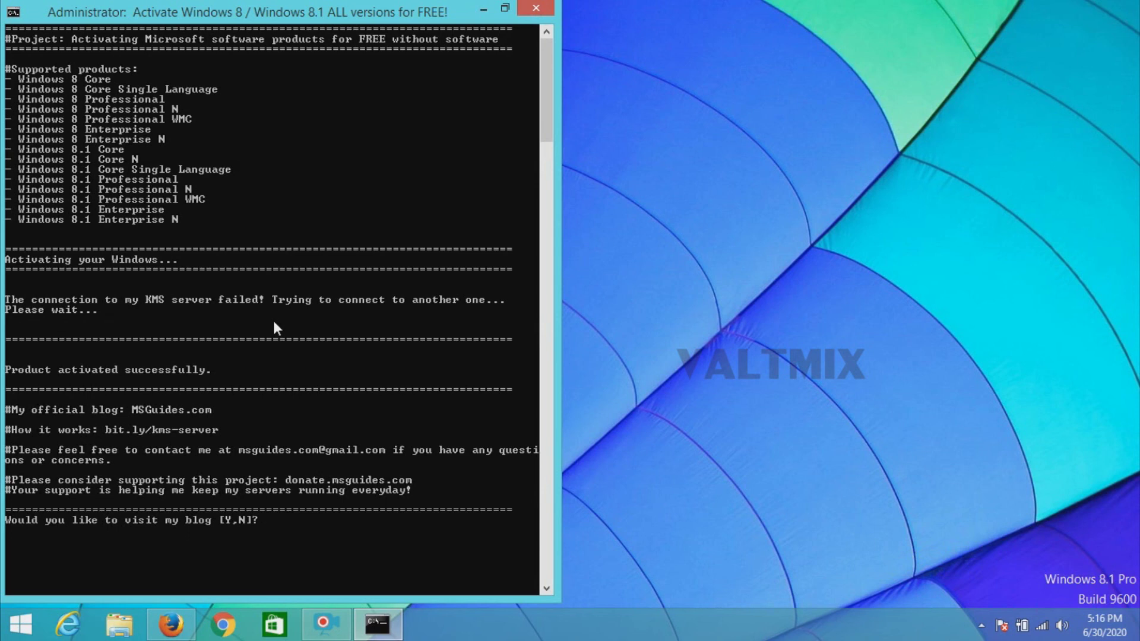
Answer N to the blog prompt to close the console, then refresh the desktop twice.
key("n")
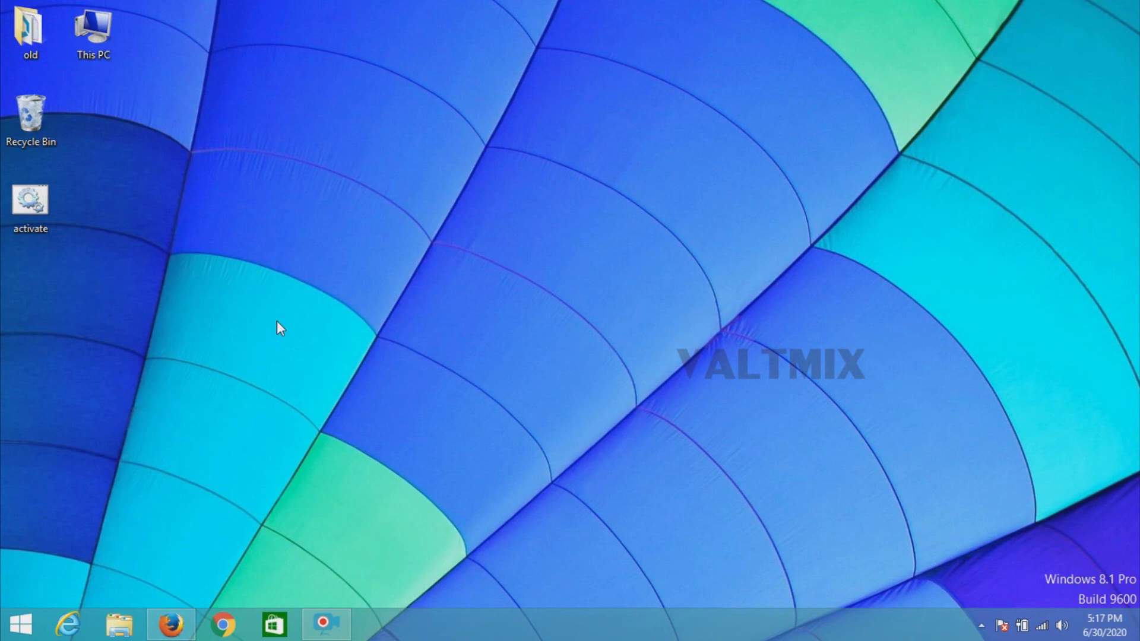
right_click(452, 264)
left_click(522, 310)
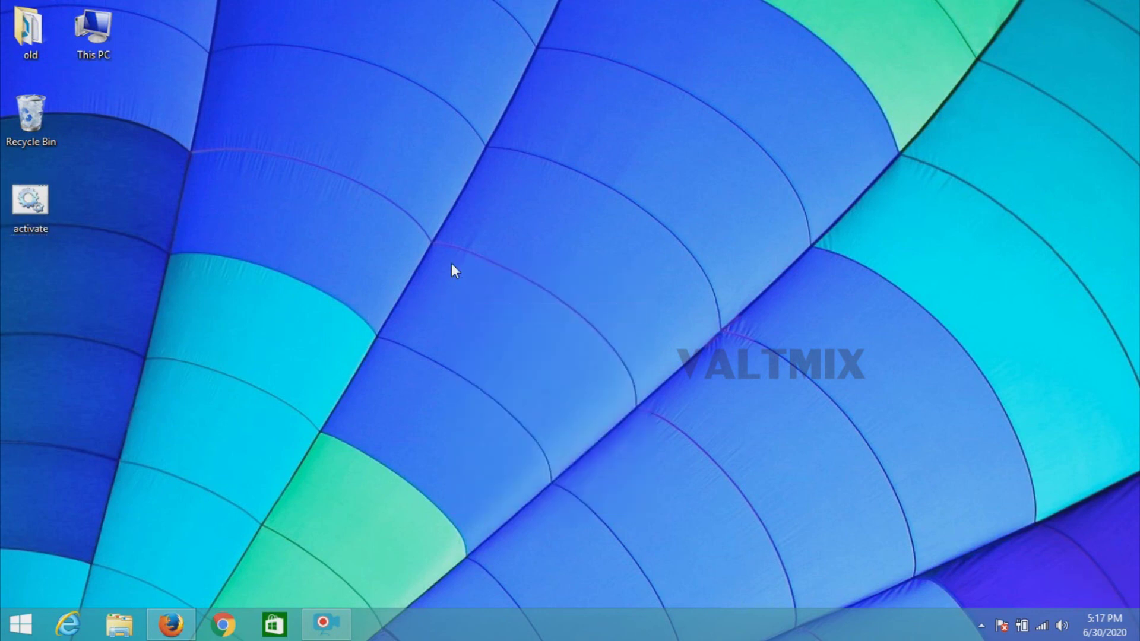
right_click(449, 263)
left_click(498, 314)
Refresh the desktop once more and open This PC's Properties to confirm activation.
right_click(486, 305)
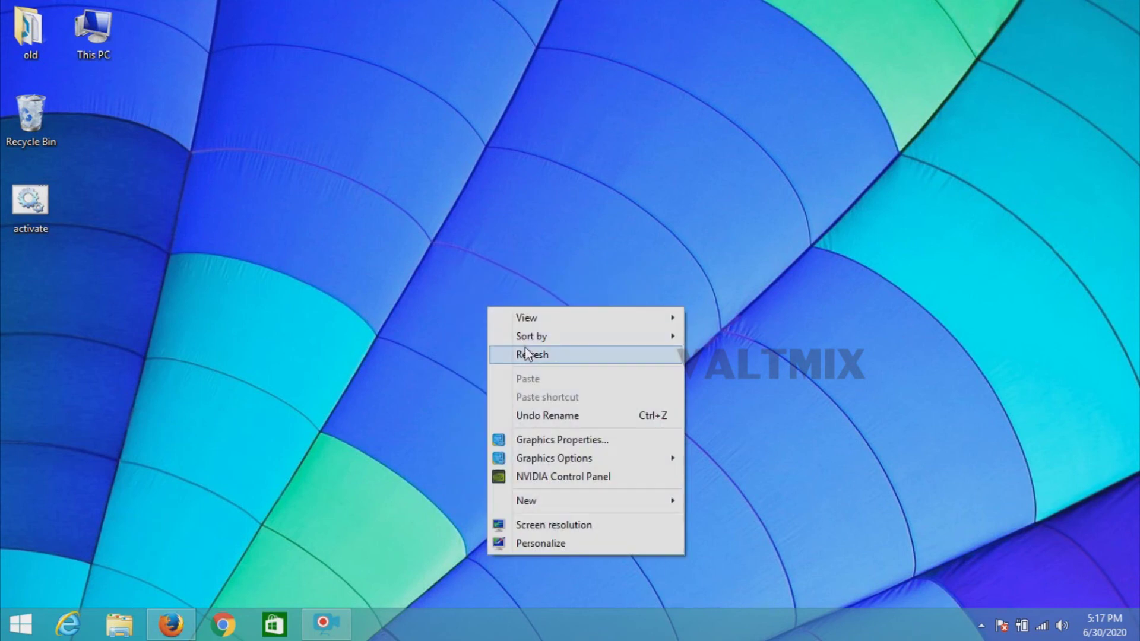
left_click(529, 353)
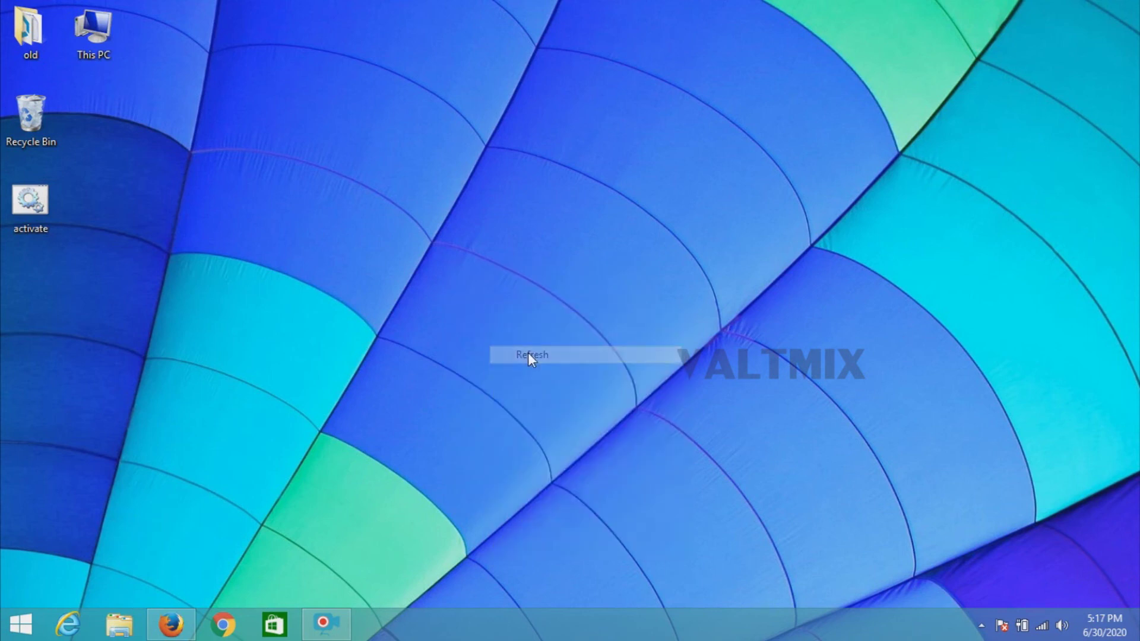
right_click(85, 35)
left_click(158, 210)
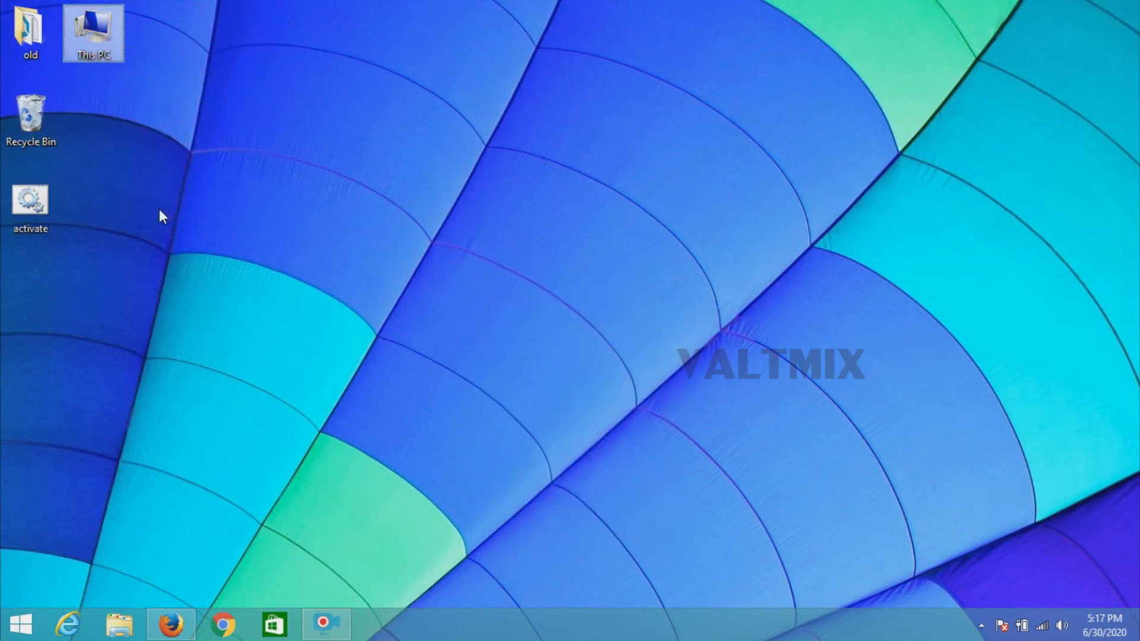